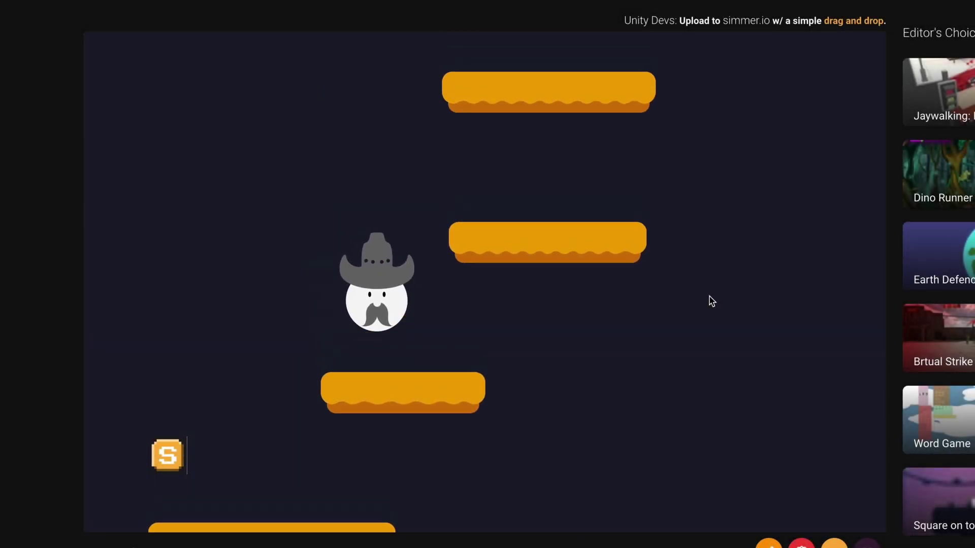
# Step: Tour the example WebGL games: Jumping John on simmer.io and Funk Fever on itch.io
pyautogui.press('Right')
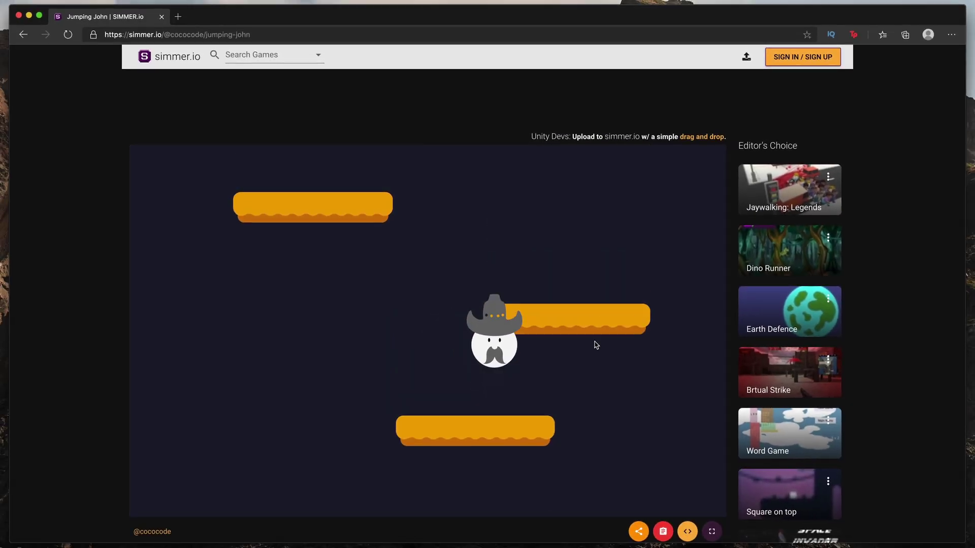
pyautogui.press('Right')
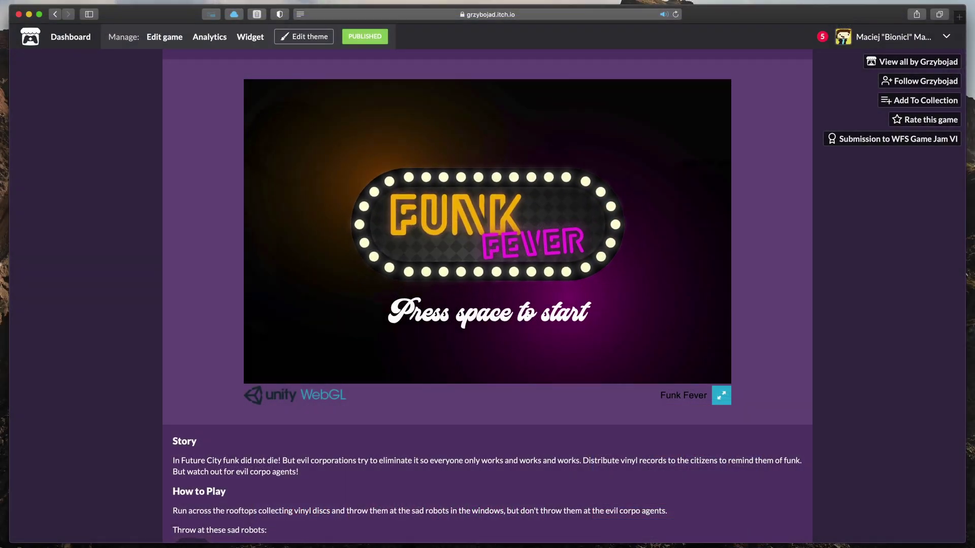
pyautogui.press('space')
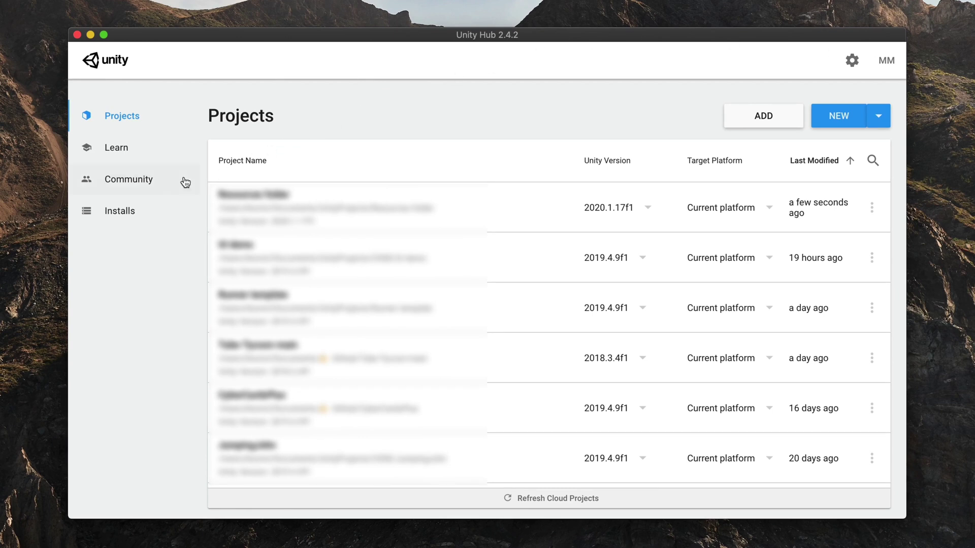
# Step: Install the WebGL Build Support module for the Unity 2020.1.17f1 install via Add Modules
pyautogui.click(111, 219)
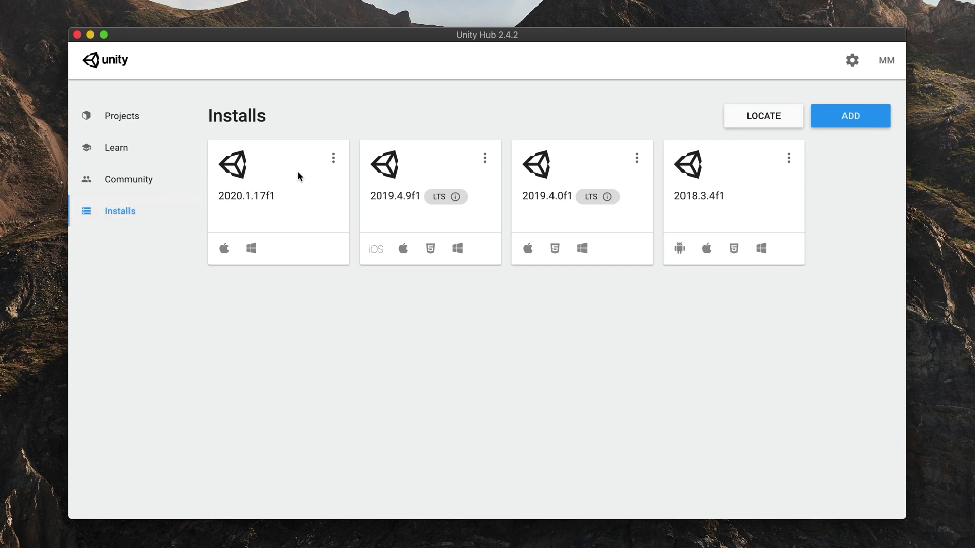
pyautogui.click(333, 160)
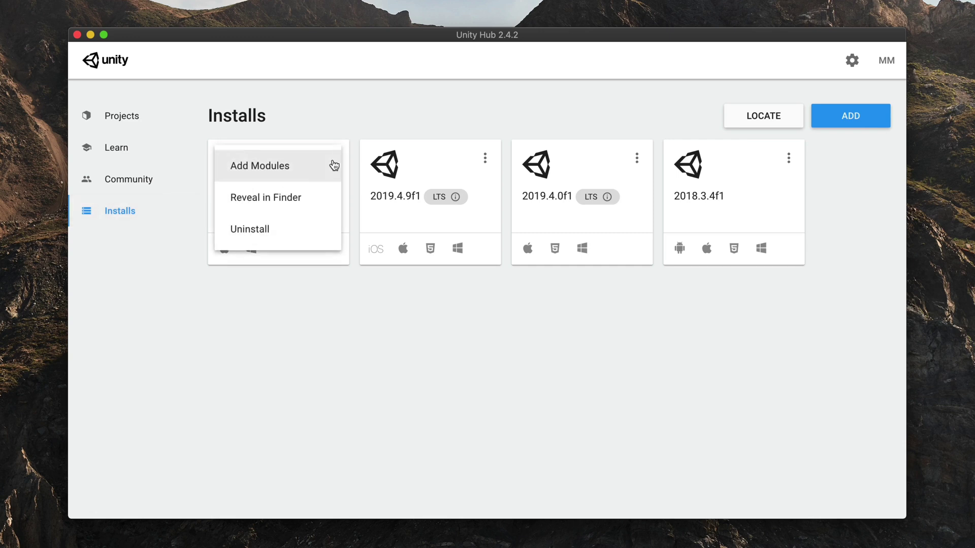
pyautogui.click(304, 174)
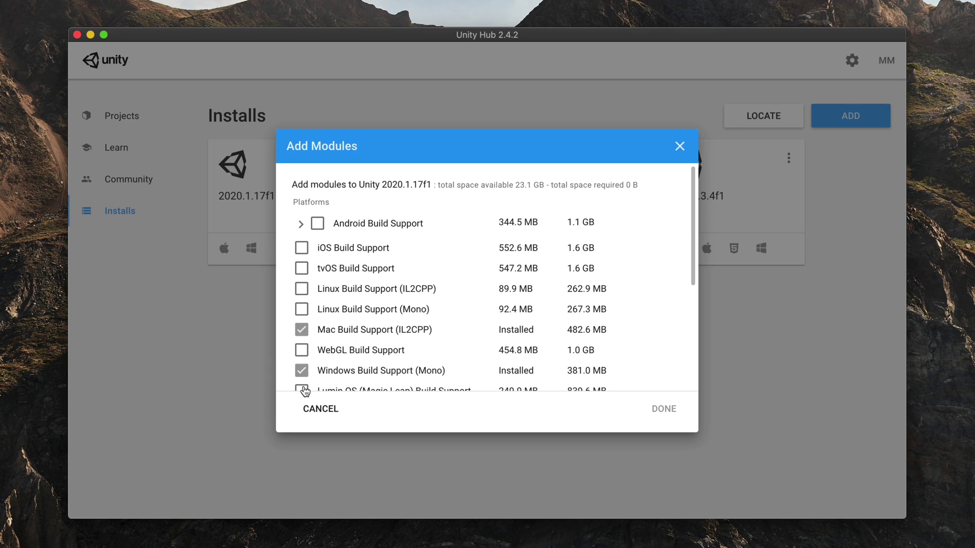
pyautogui.click(301, 351)
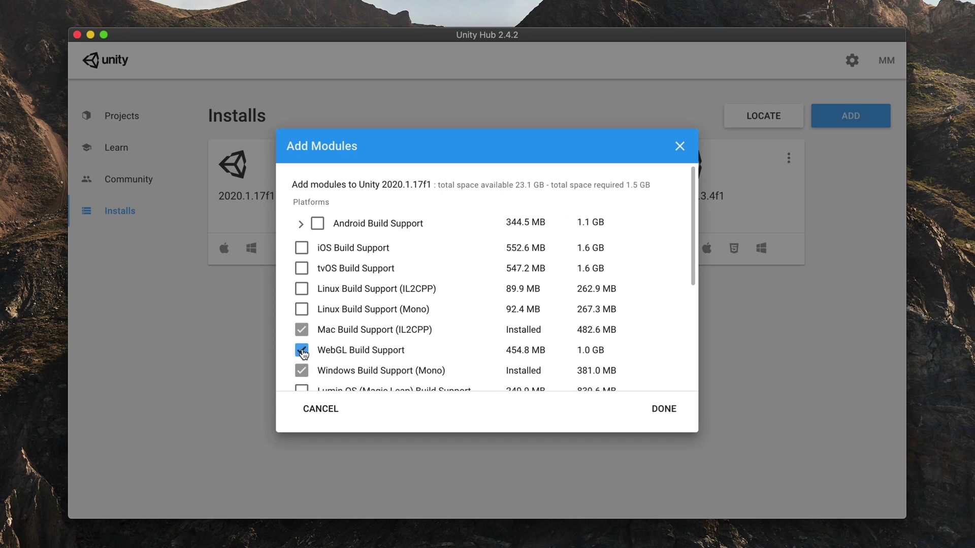
pyautogui.click(676, 415)
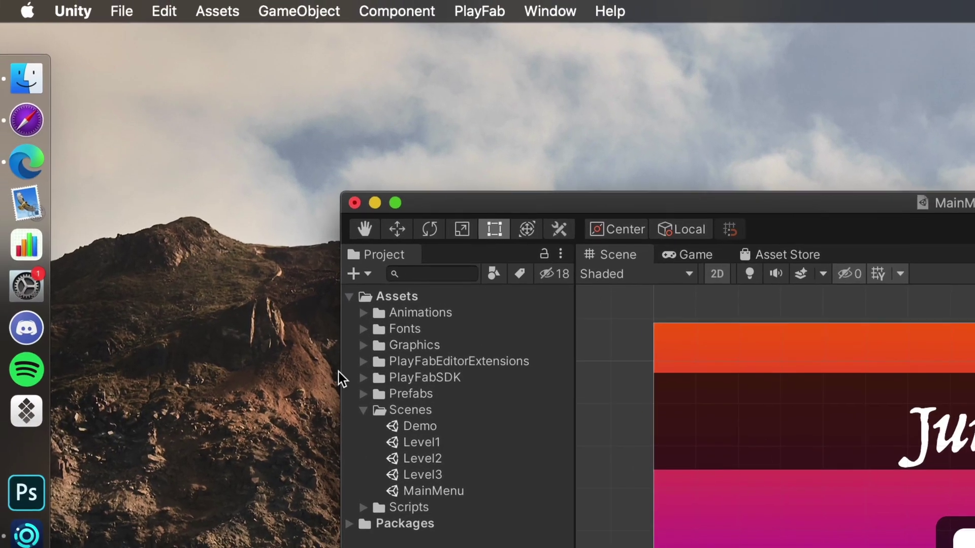
# Step: Switch the project's build platform to WebGL in Build Settings
pyautogui.click(124, 10)
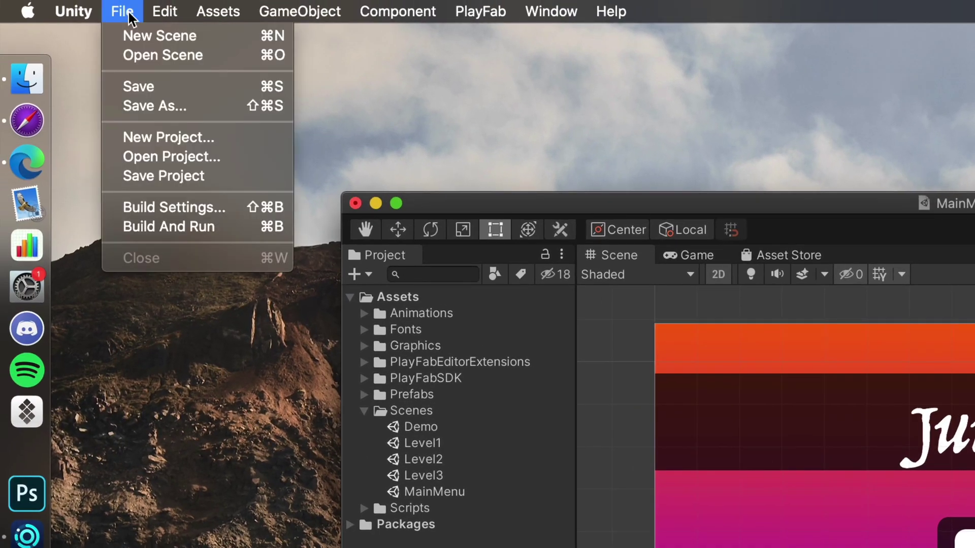
pyautogui.click(186, 206)
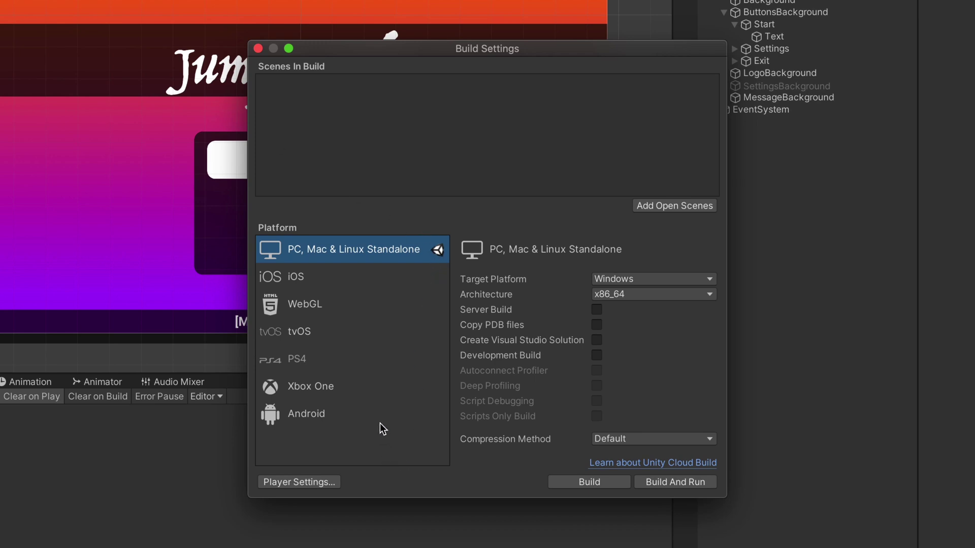
pyautogui.click(308, 303)
pyautogui.click(574, 482)
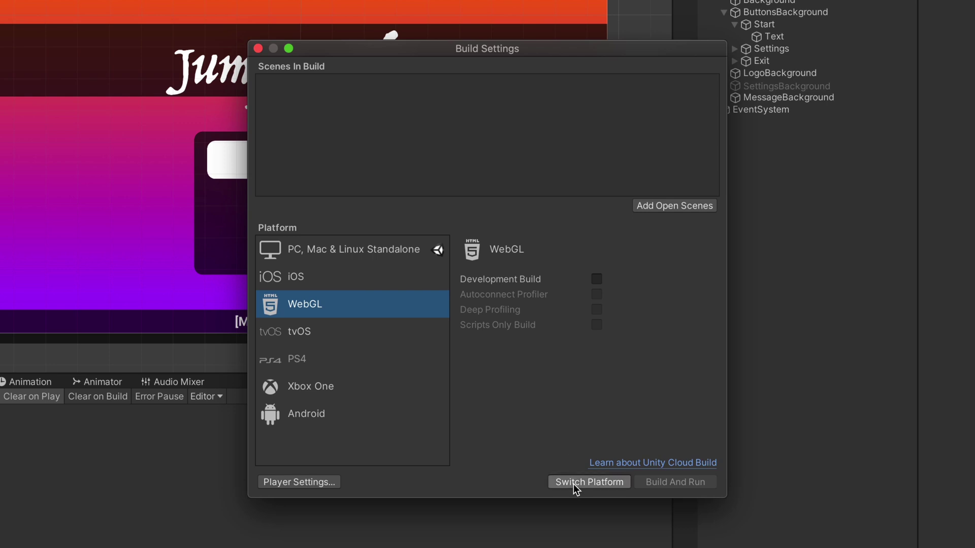
pyautogui.moveTo(498, 0); pyautogui.dragTo(500, 200)
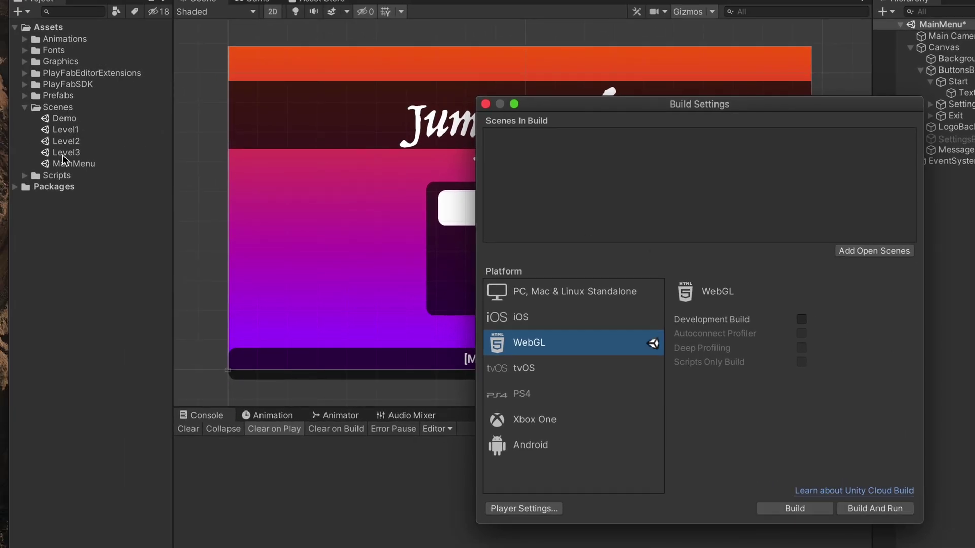
# Step: Add MainMenu, Level1, Level2 and Level3 to Scenes In Build as scenes 0–3
pyautogui.moveTo(70, 169); pyautogui.dragTo(661, 152)
pyautogui.click(79, 133)
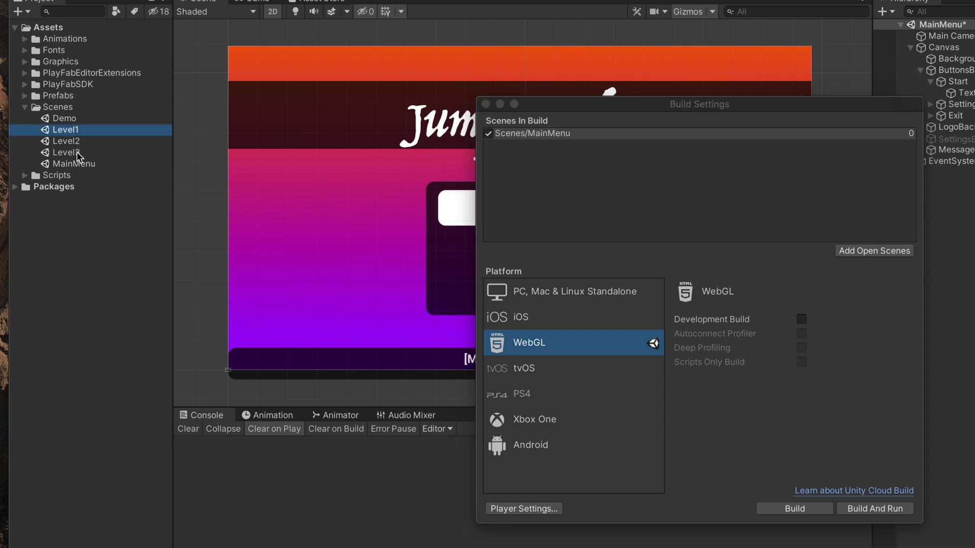
pyautogui.keyDown('shift'); pyautogui.click(78, 154); pyautogui.keyUp('shift')
pyautogui.moveTo(71, 133); pyautogui.dragTo(572, 164)
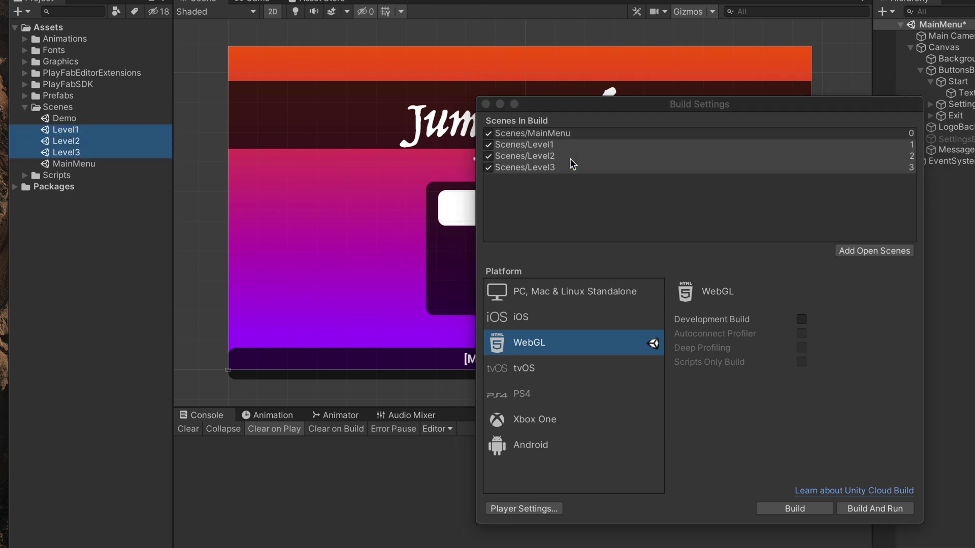
pyautogui.click(612, 201)
pyautogui.click(541, 133)
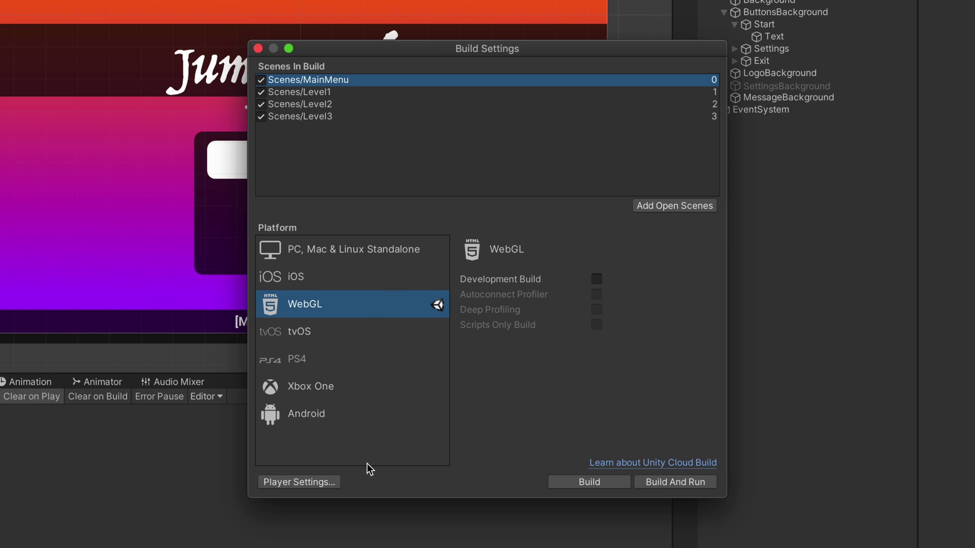
# Step: Change the WebGL Compression Format from Gzip to Disabled in Player publishing settings
pyautogui.click(315, 481)
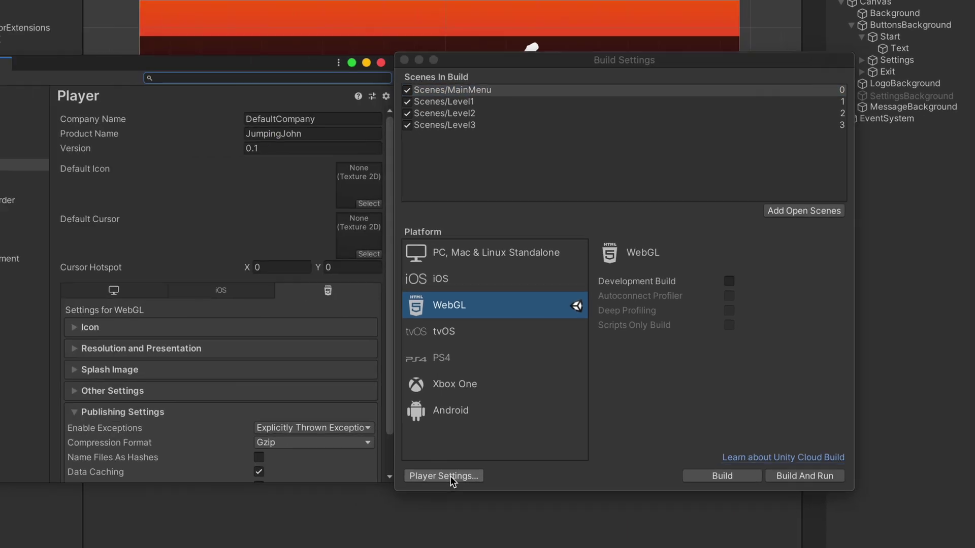
pyautogui.scroll(-2, 318, 379)
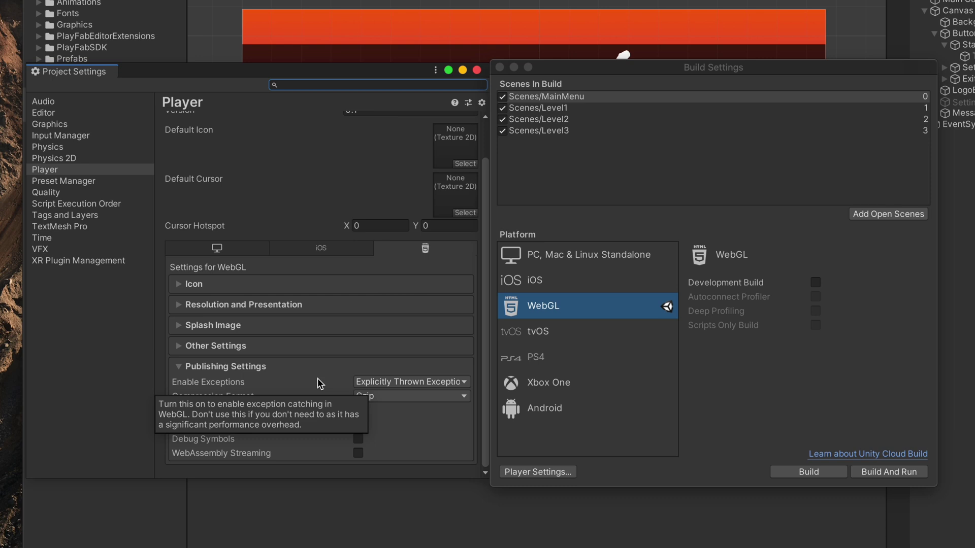
pyautogui.click(381, 395)
pyautogui.click(382, 408)
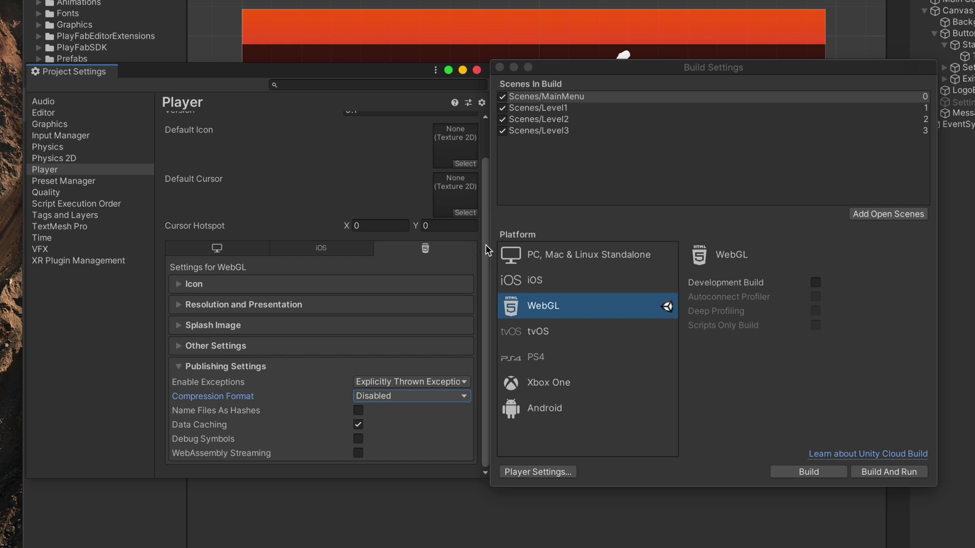
pyautogui.click(477, 70)
pyautogui.click(833, 404)
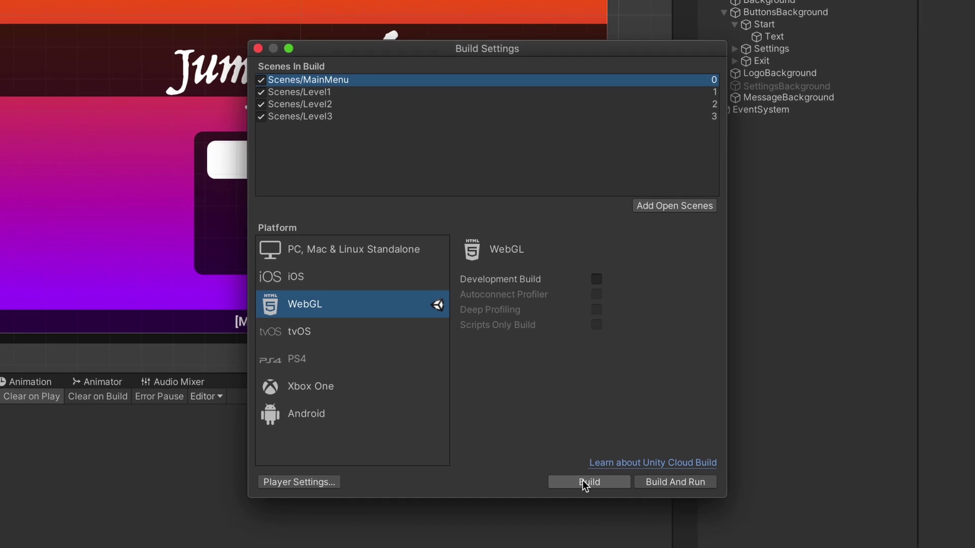
# Step: Build the WebGL game into the project's Build folder and open the resulting WebGL folder
pyautogui.click(583, 481)
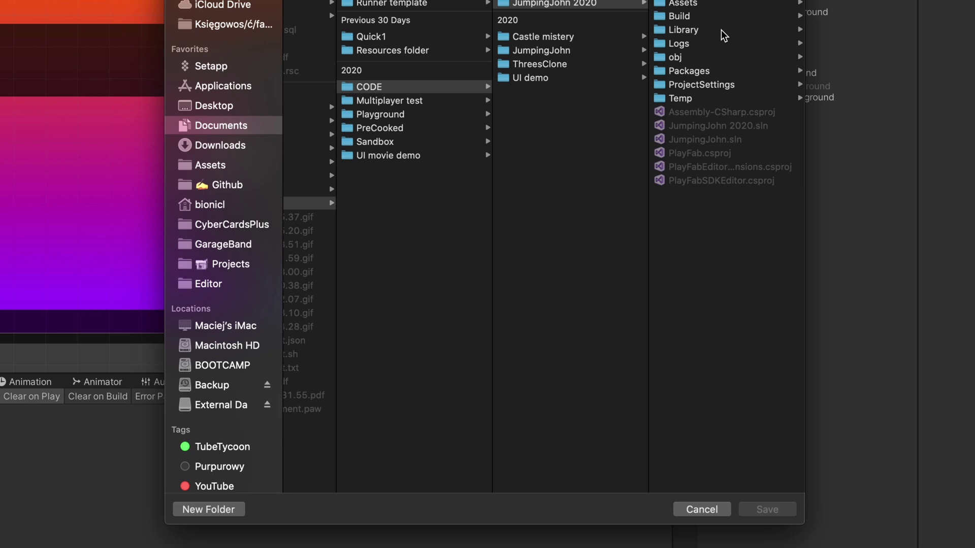
pyautogui.click(711, 17)
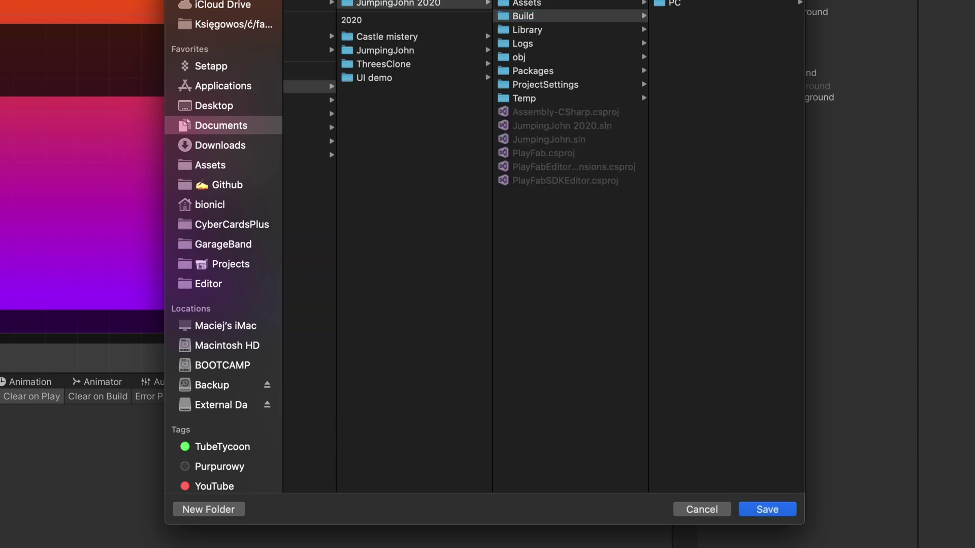
pyautogui.press('Return')
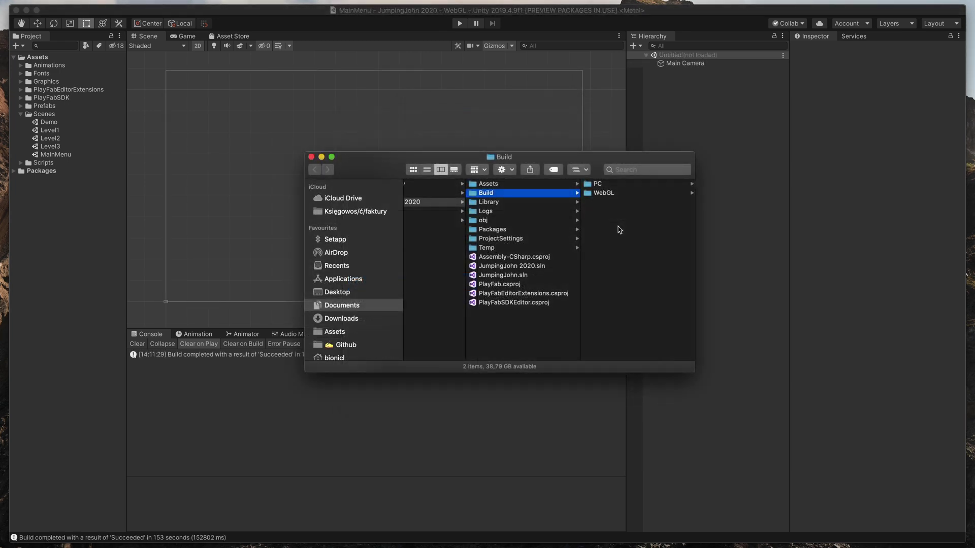
pyautogui.click(607, 195)
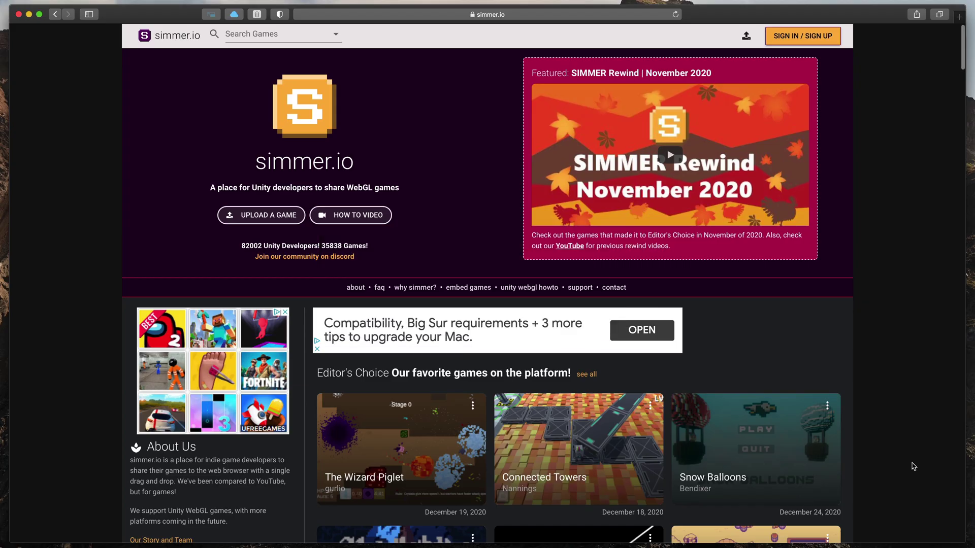
# Step: Open a simmer.io game page and sign in with a Google account
pyautogui.scroll(-3, 914, 466)
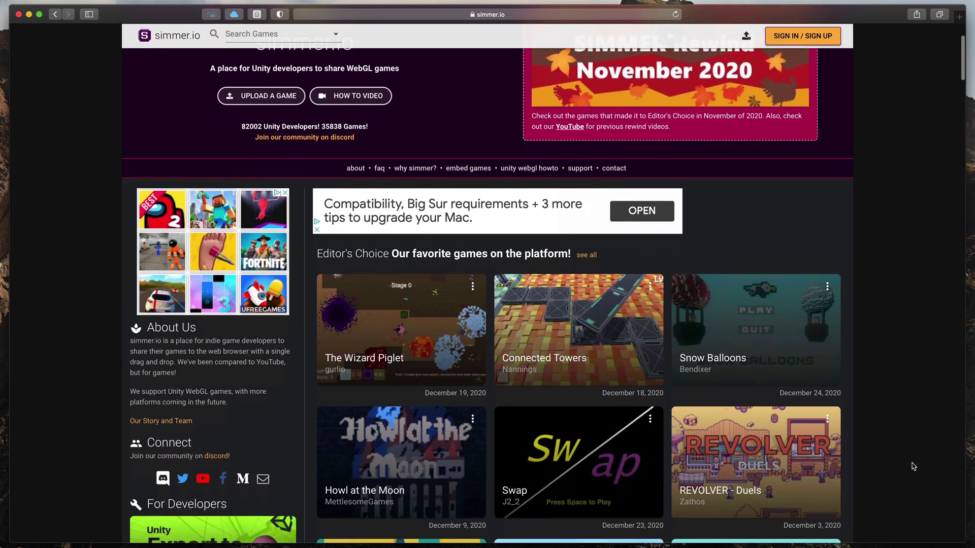
pyautogui.click(417, 445)
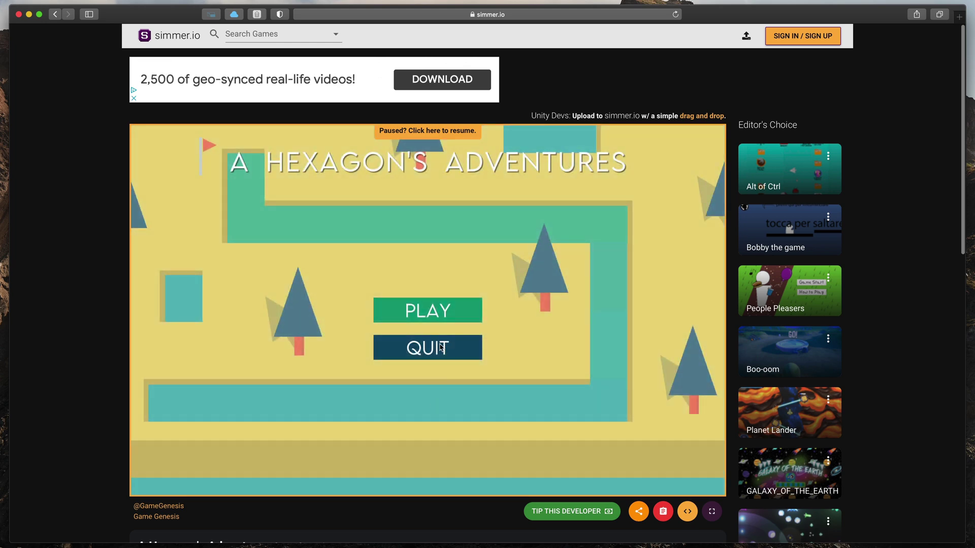
pyautogui.click(791, 36)
pyautogui.click(804, 72)
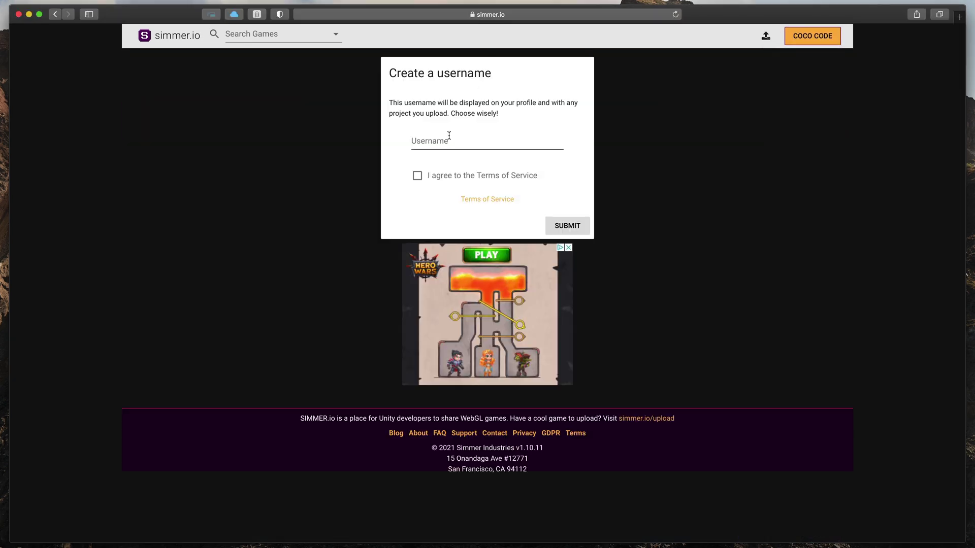
# Step: Register a new username, accept the Terms of Service, and upload the WebGL build folder
pyautogui.click(448, 135)
pyautogui.write('cococode')
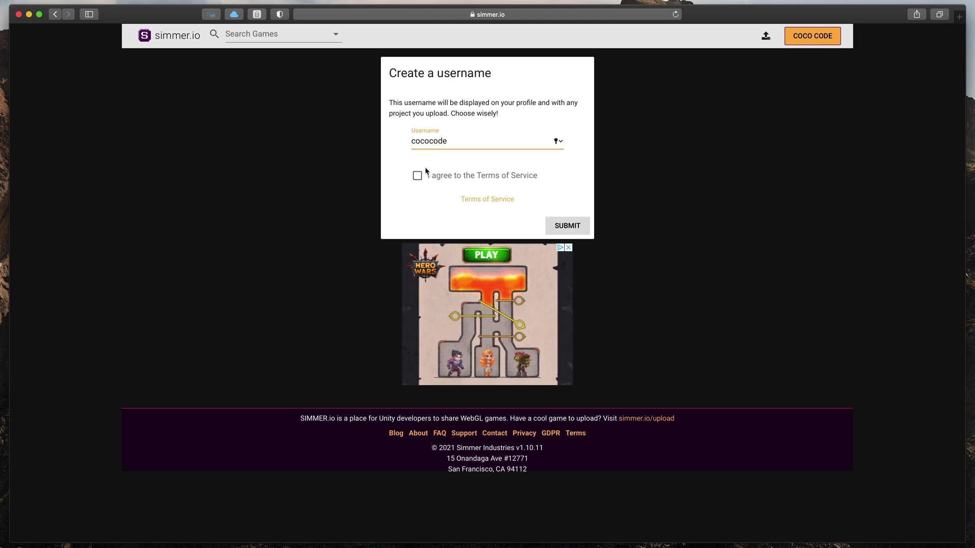
pyautogui.click(417, 176)
pyautogui.click(563, 225)
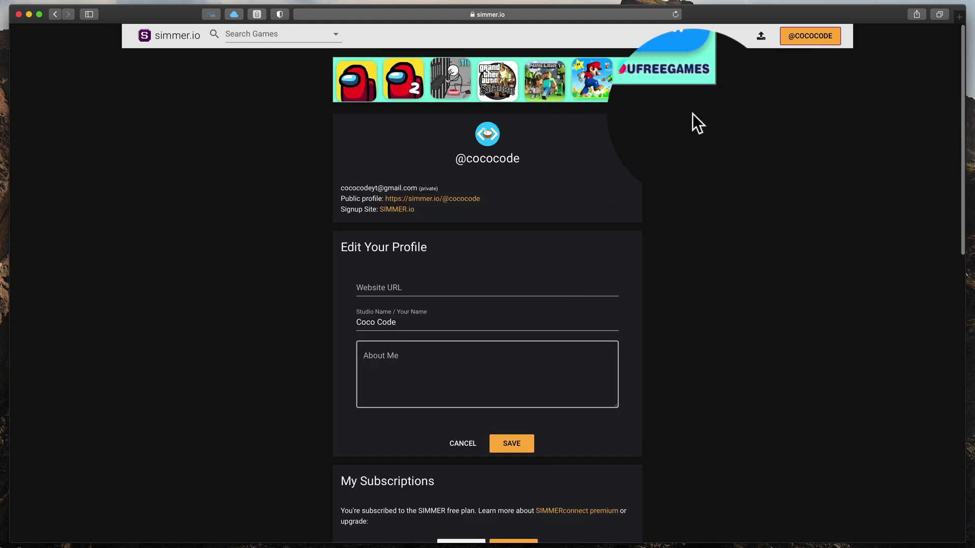
pyautogui.click(760, 35)
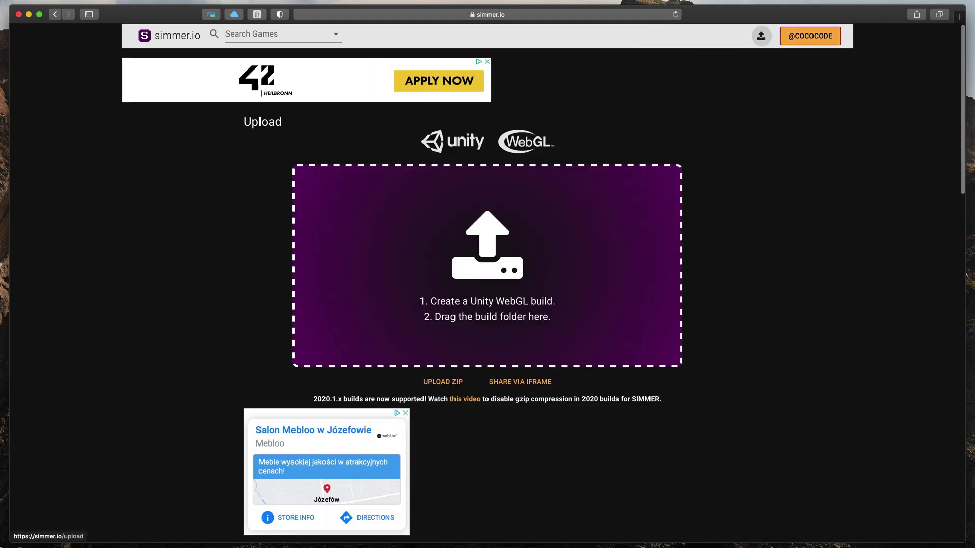
pyautogui.moveTo(965, 269); pyautogui.dragTo(516, 265)
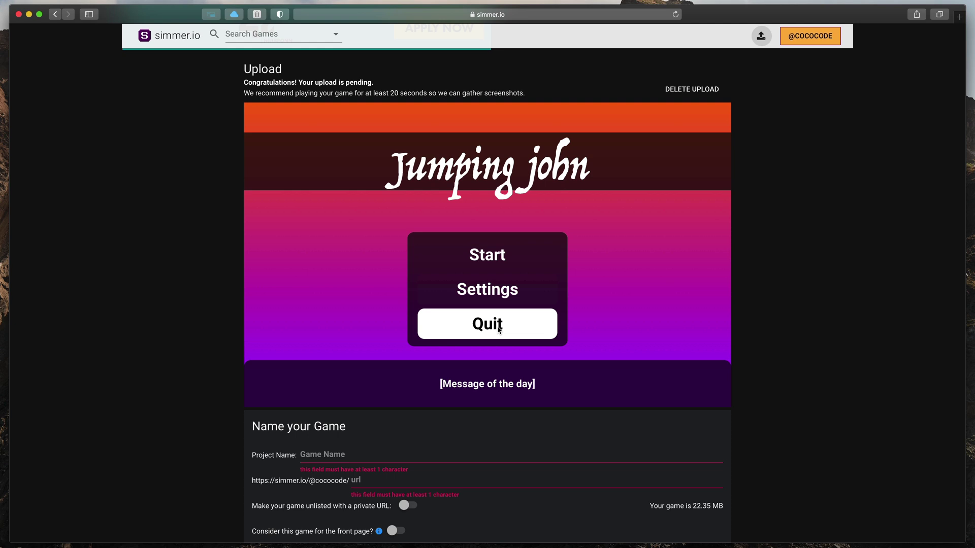
# Step: Test the preview, set the Project Name to 'Jumping john', and save the upload
pyautogui.click(492, 255)
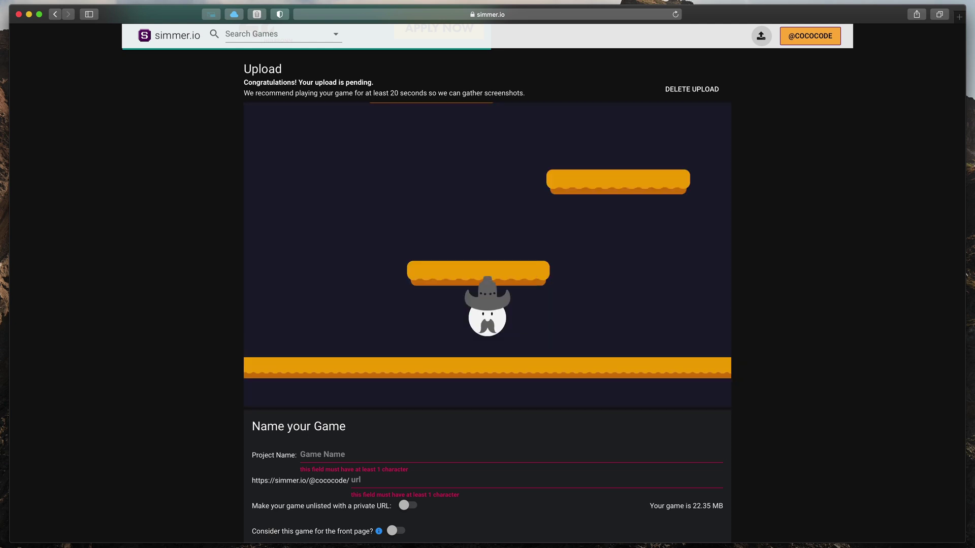
pyautogui.click(508, 454)
pyautogui.write('Jumping j')
pyautogui.write('ogn')
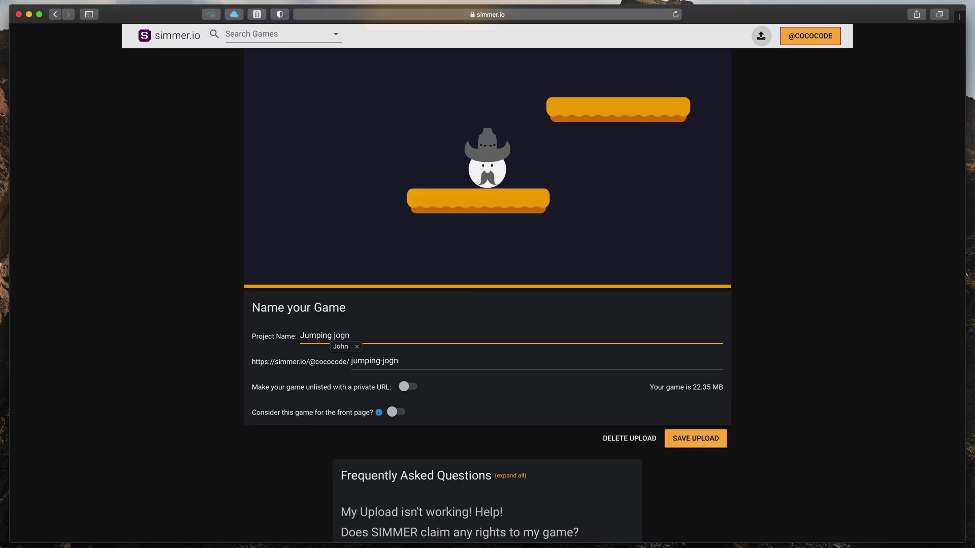
pyautogui.scroll(-1, 709, 392)
pyautogui.click(709, 392)
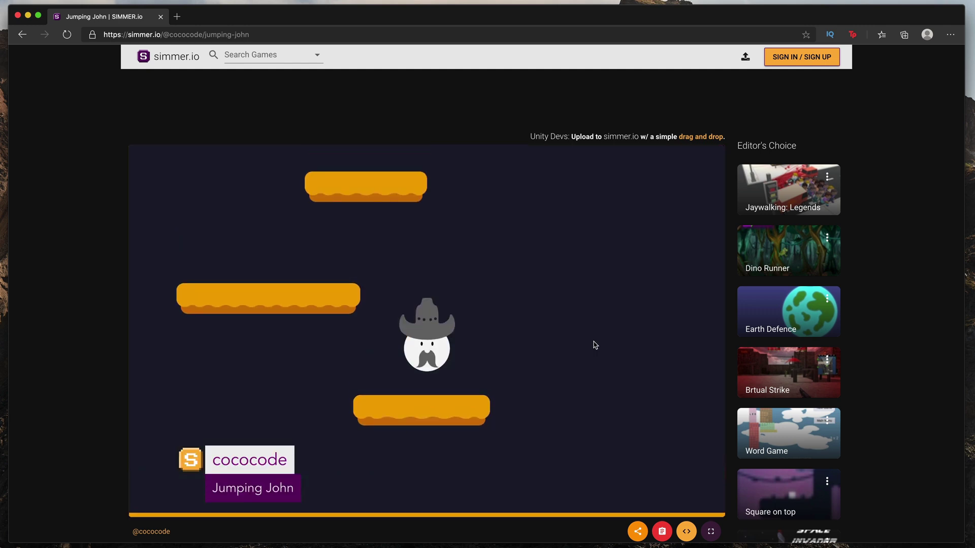
# Step: Play the published Jumping John game on its simmer.io page with the arrow keys
pyautogui.press('Left')
pyautogui.press('Right')
pyautogui.press('Right')
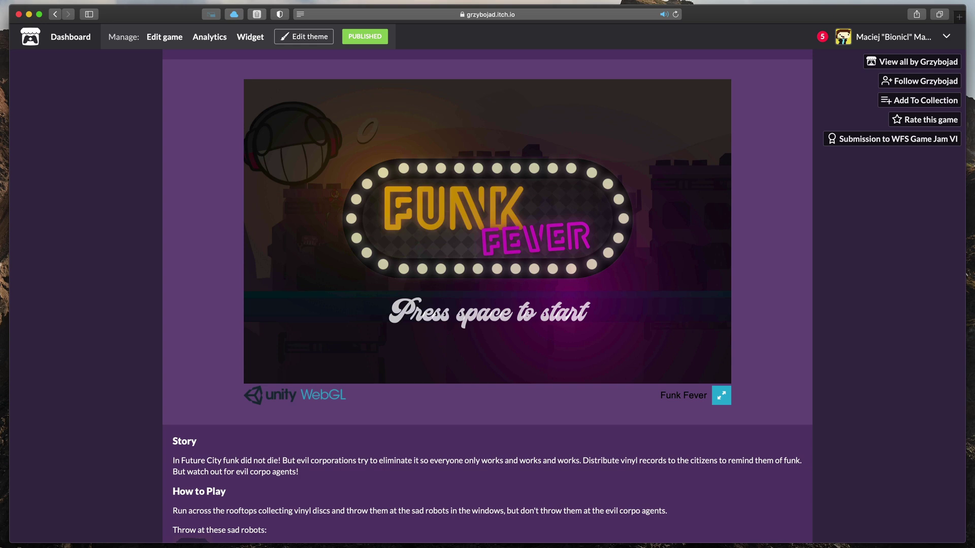
# Step: Start the Funk Fever game with Space, then open the itch.io account menu
pyautogui.press('space')
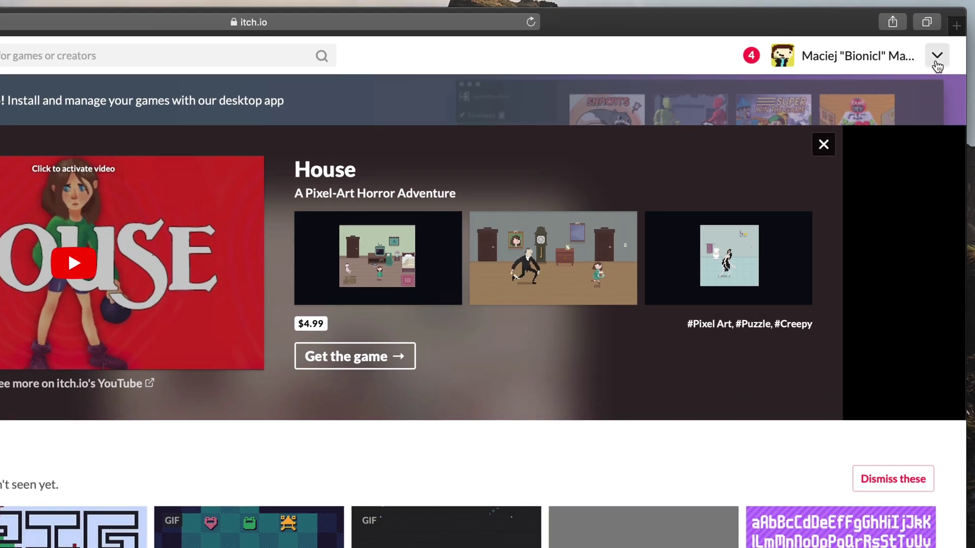
pyautogui.click(945, 37)
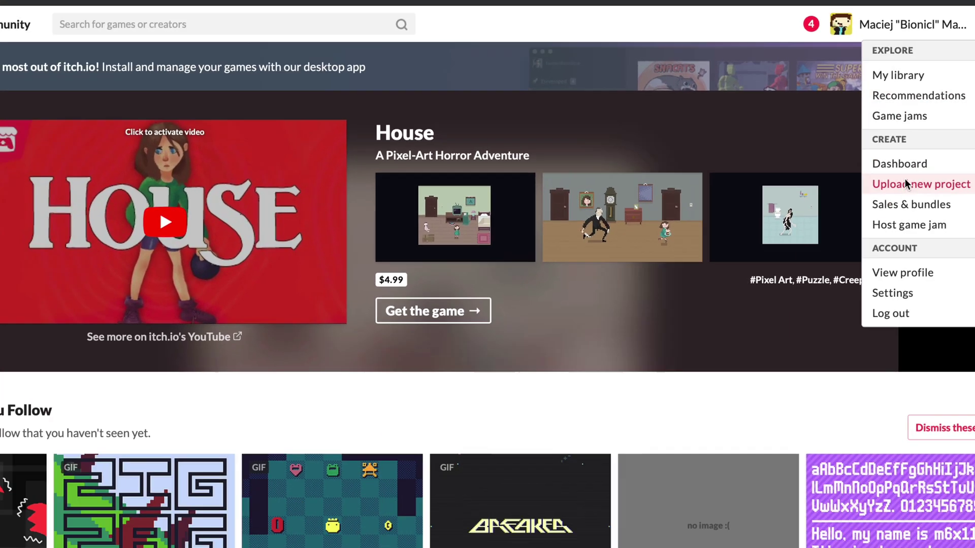
# Step: Create a new itch.io project titled 'Jumping John' with its kind set to HTML
pyautogui.click(905, 178)
pyautogui.scroll(-13, 902, 478)
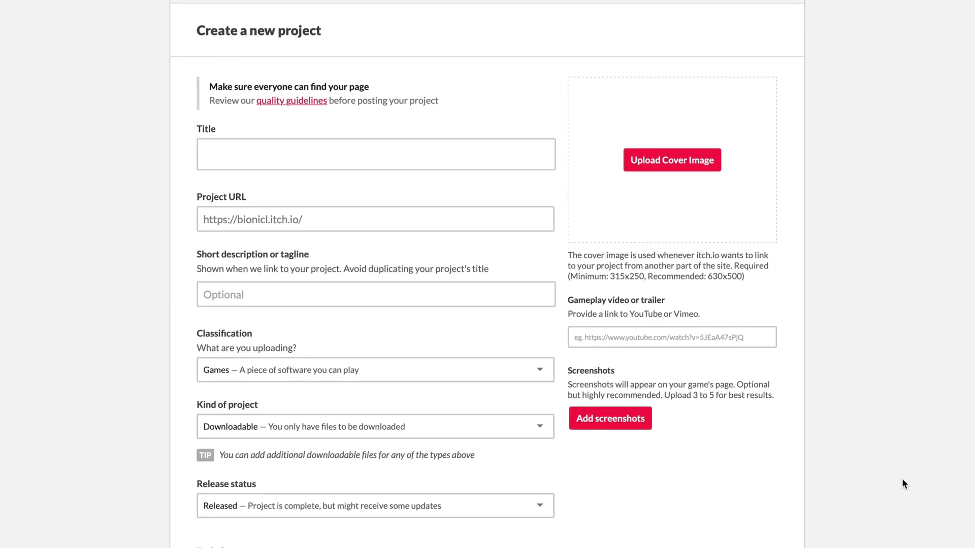
pyautogui.scroll(-10, 902, 478)
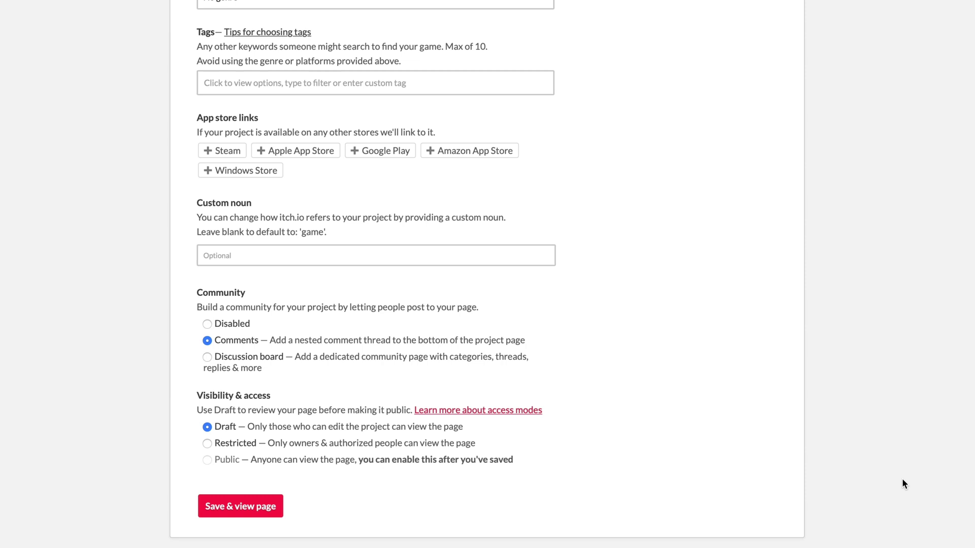
pyautogui.scroll(20, 901, 478)
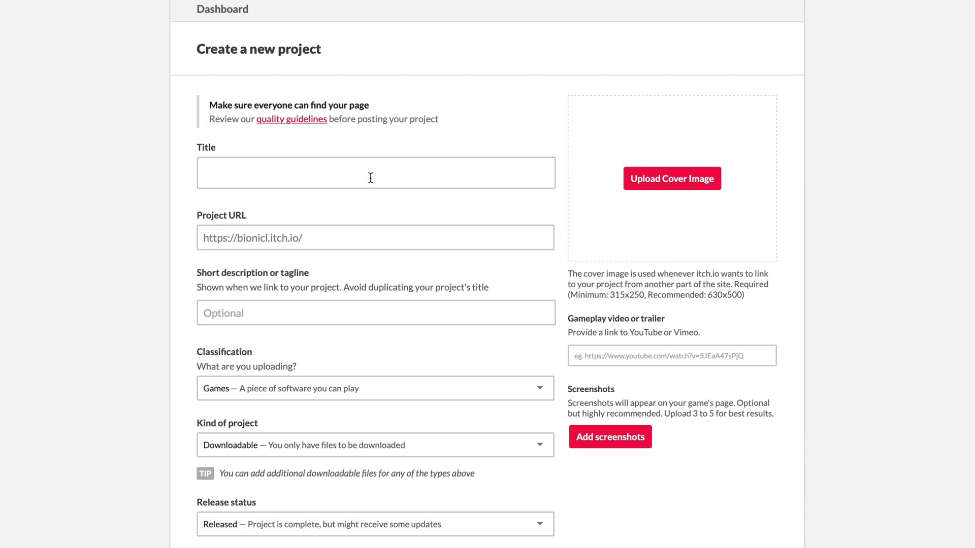
pyautogui.click(349, 169)
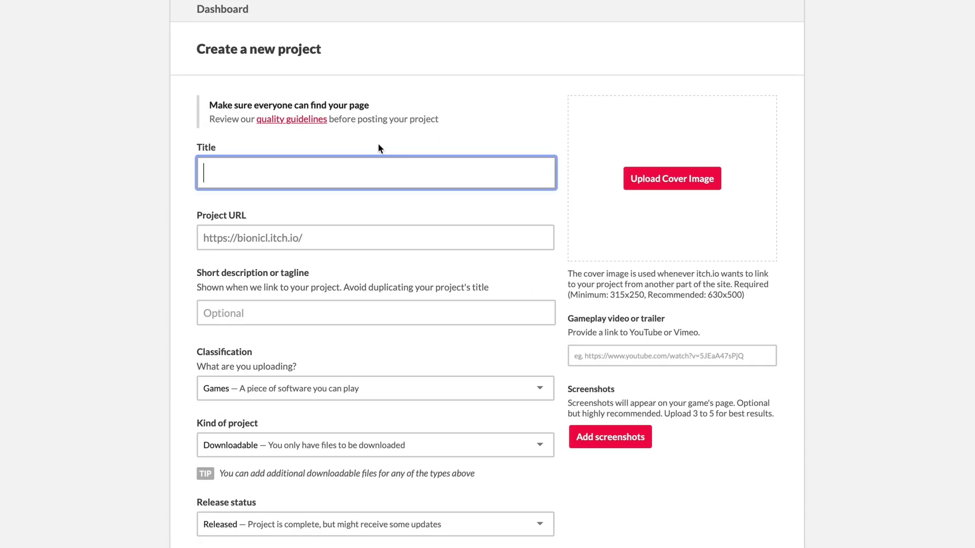
pyautogui.write('Jumping John')
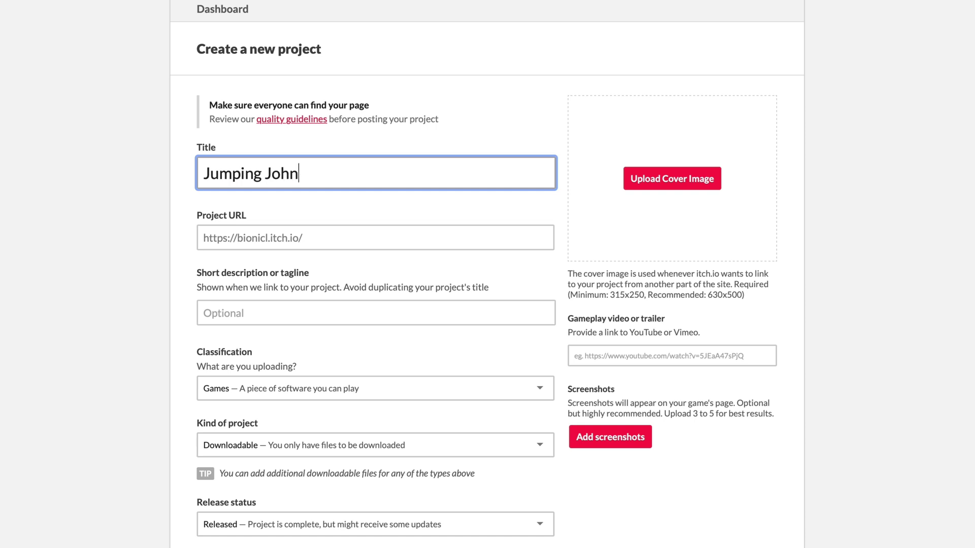
pyautogui.scroll(-4, 488, 274)
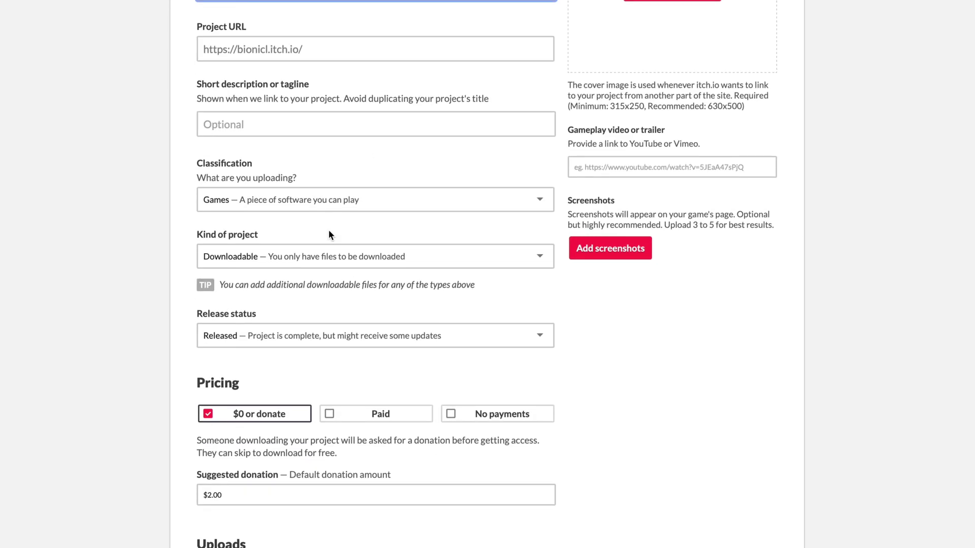
pyautogui.click(329, 257)
pyautogui.click(277, 294)
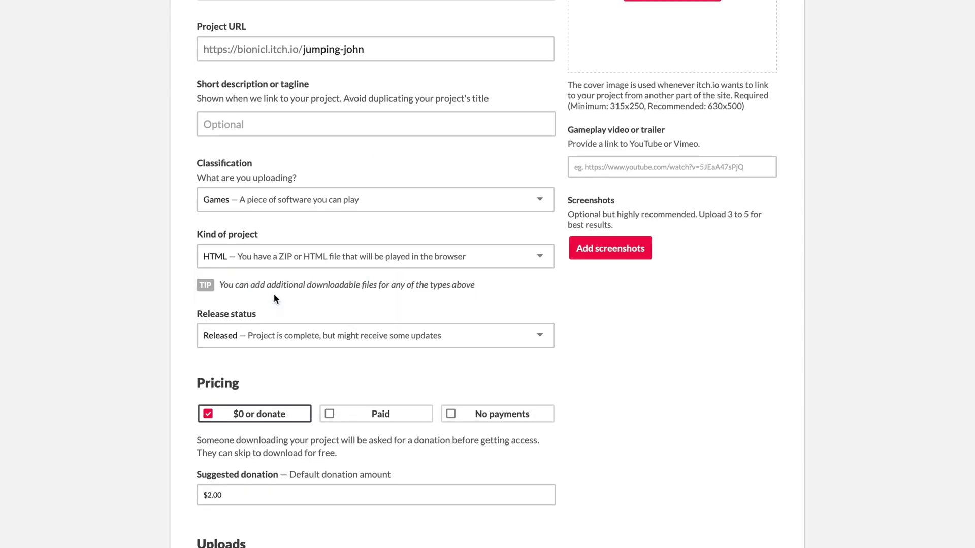
pyautogui.scroll(-6, 273, 294)
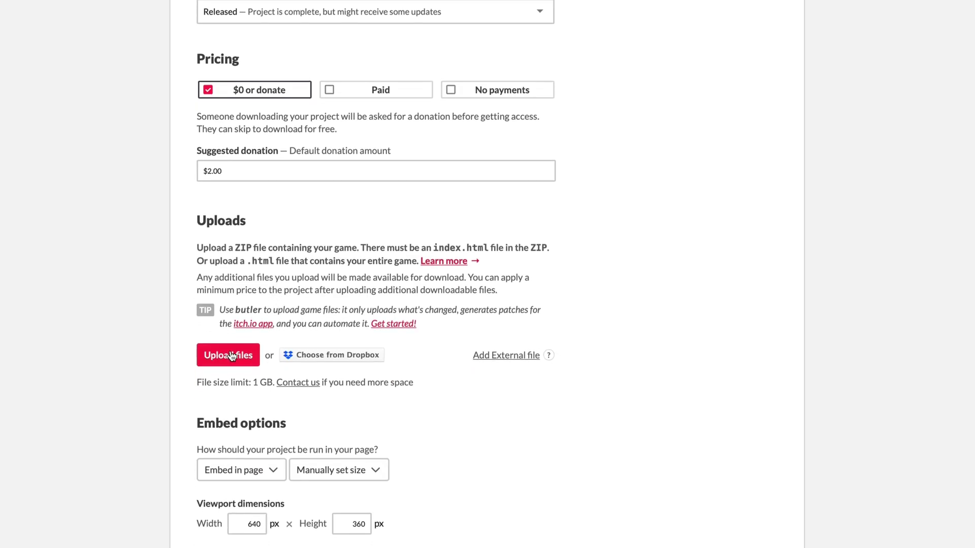
# Step: Upload Archive.zip as the game file and mark it to be played in the browser
pyautogui.click(230, 354)
pyautogui.click(362, 30)
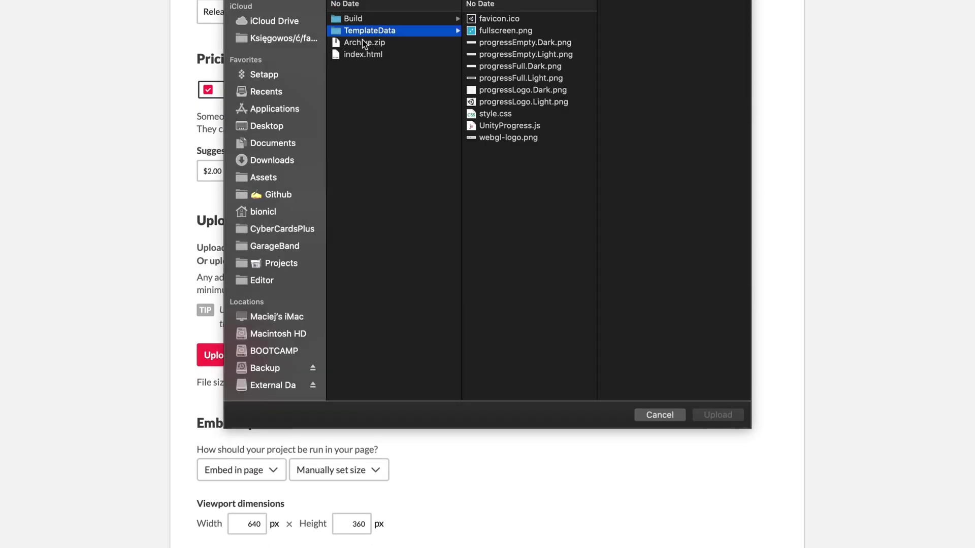
pyautogui.doubleClick(364, 41)
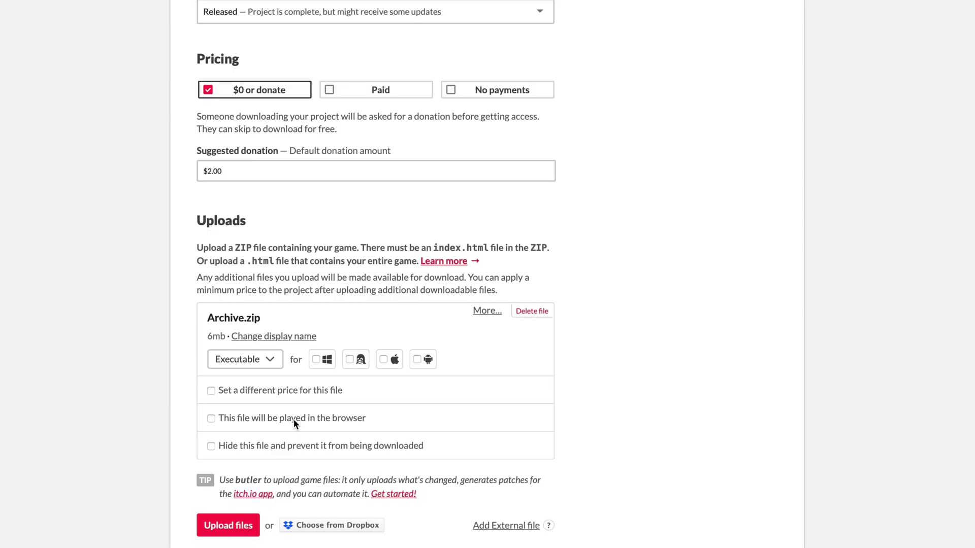
pyautogui.click(293, 417)
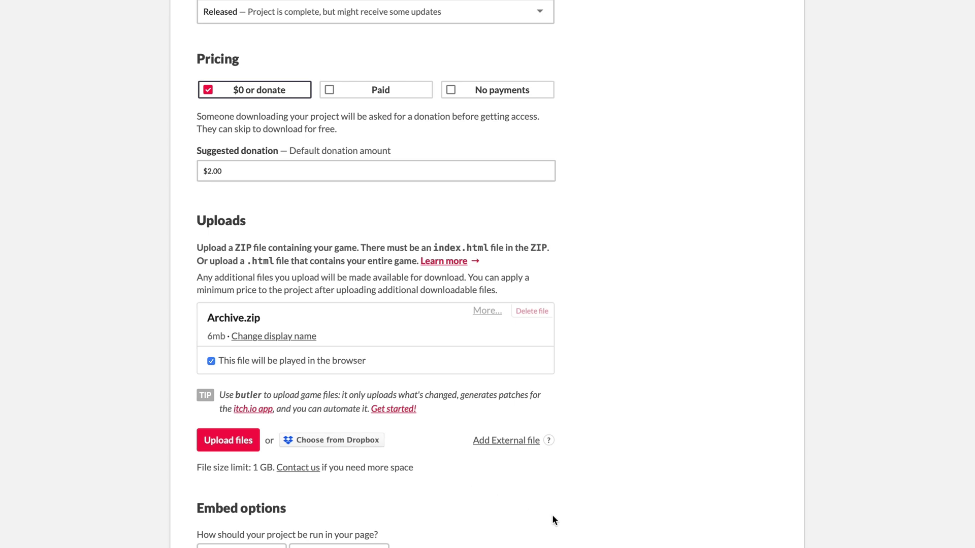
# Step: Save the itch.io project and view its draft game page
pyautogui.scroll(-15, 553, 516)
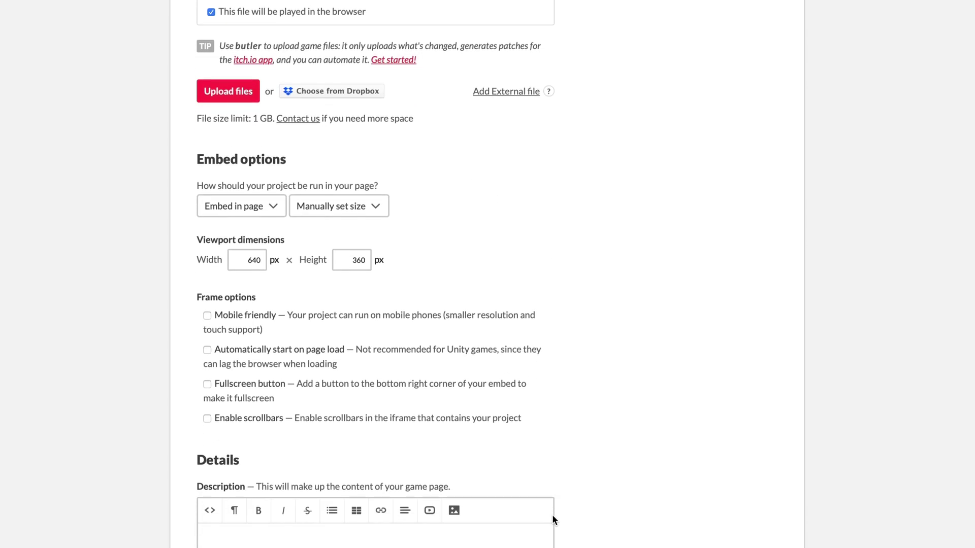
pyautogui.scroll(-7, 549, 514)
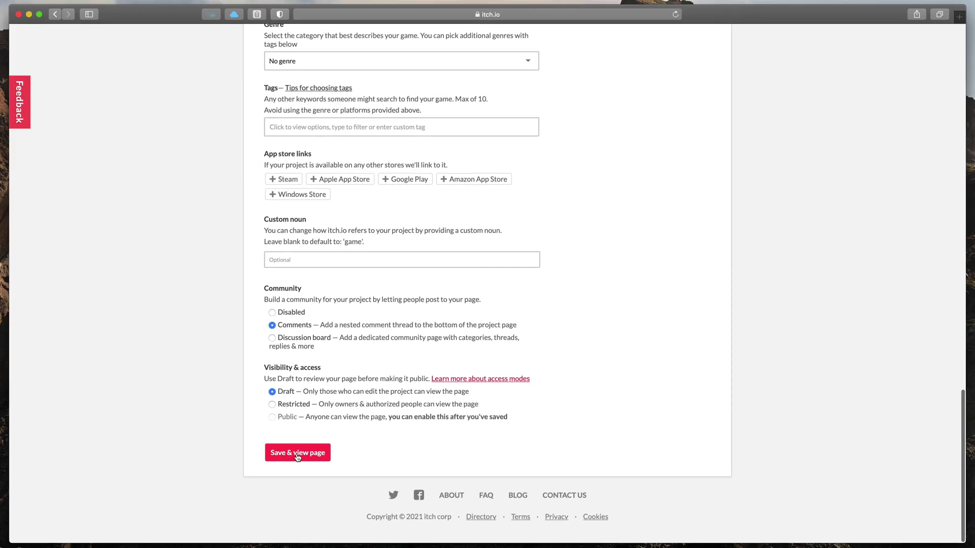
pyautogui.click(297, 455)
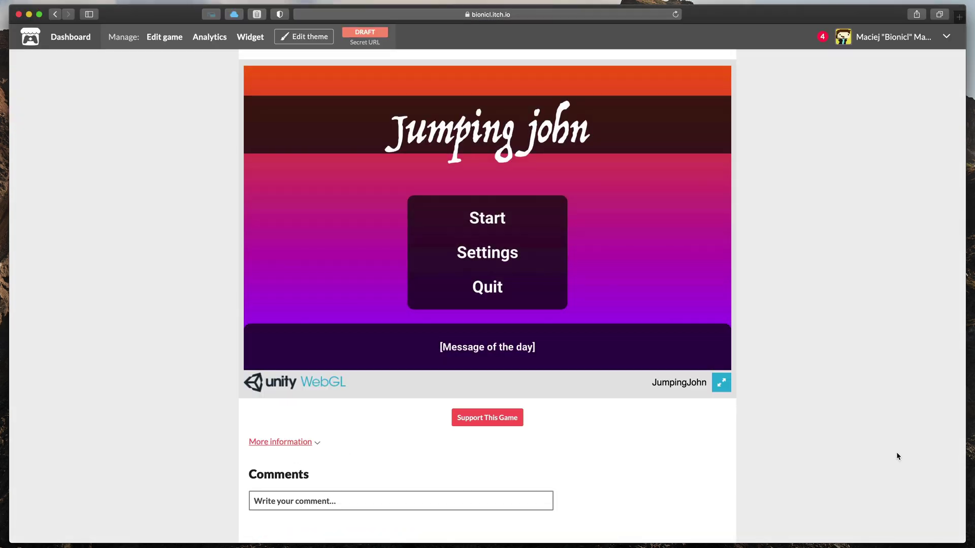
# Step: Start Jumping john on the draft page and make the character jump with Space
pyautogui.click(485, 220)
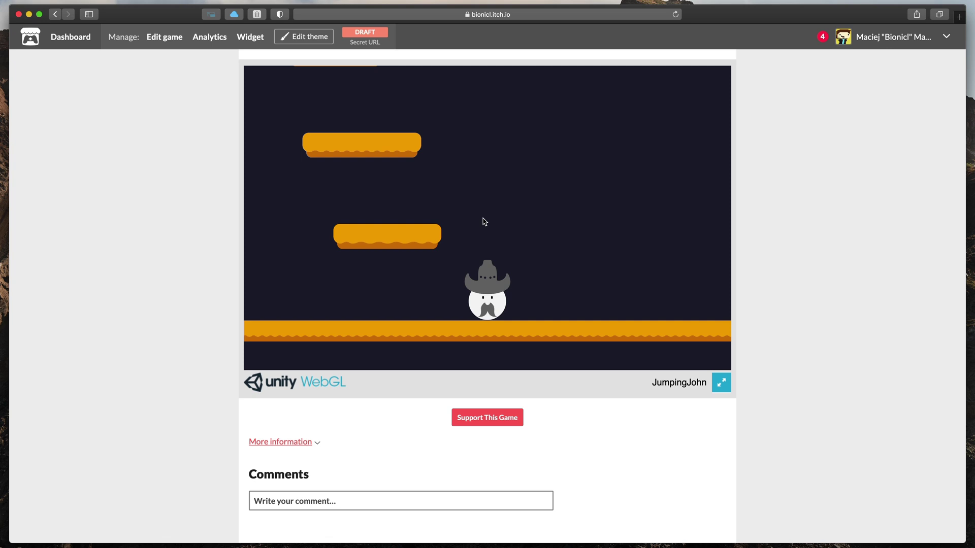
pyautogui.press('space')
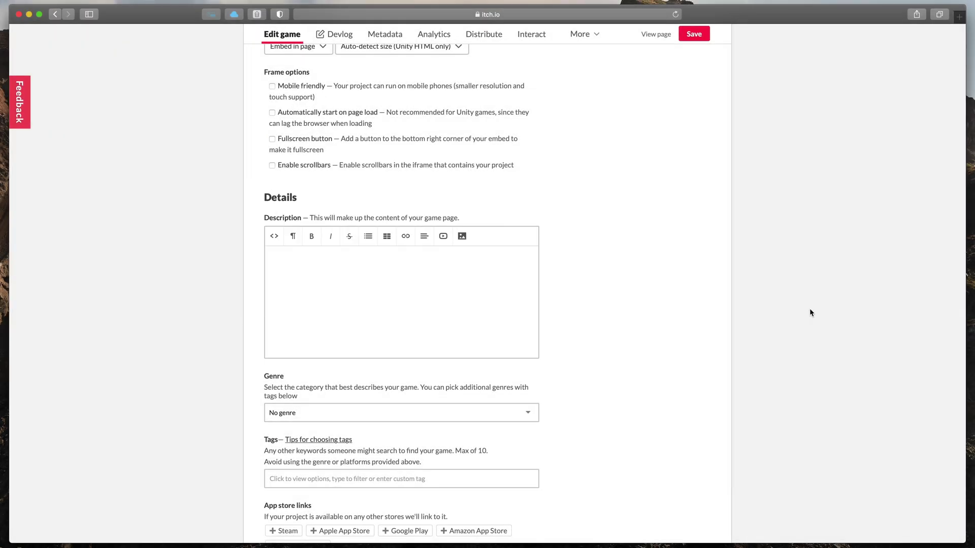
pyautogui.scroll(15, 809, 309)
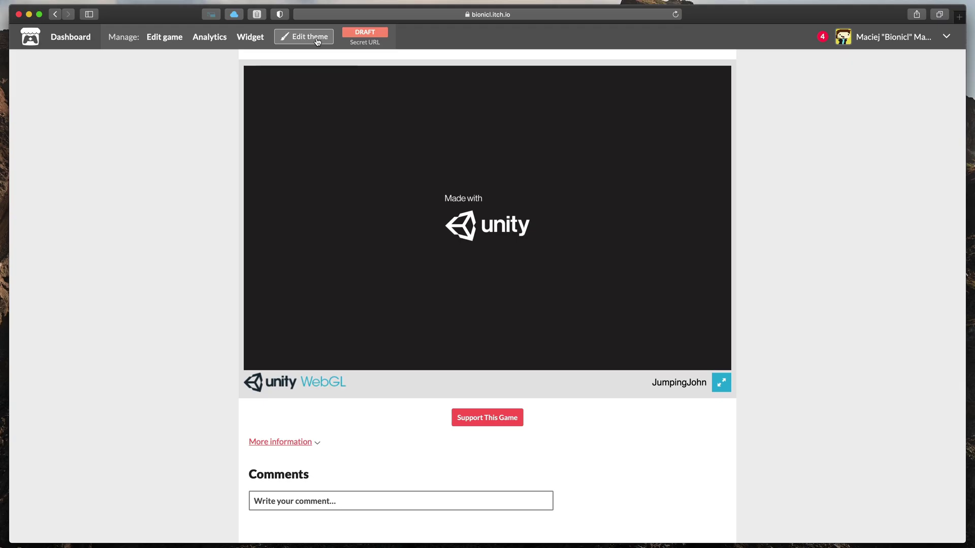
# Step: Set the page theme backgrounds to #000000 and #44073f, and make the project Public
pyautogui.click(315, 40)
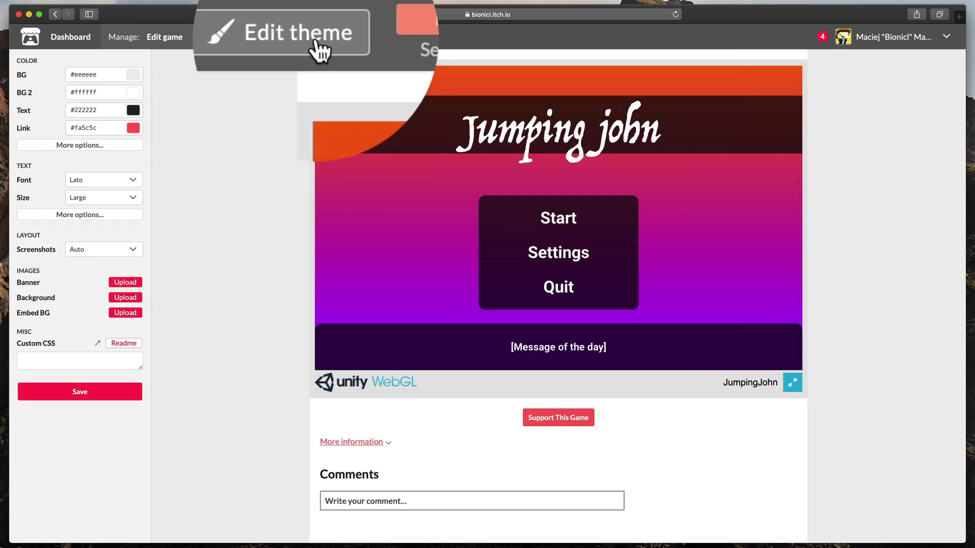
pyautogui.click(125, 73)
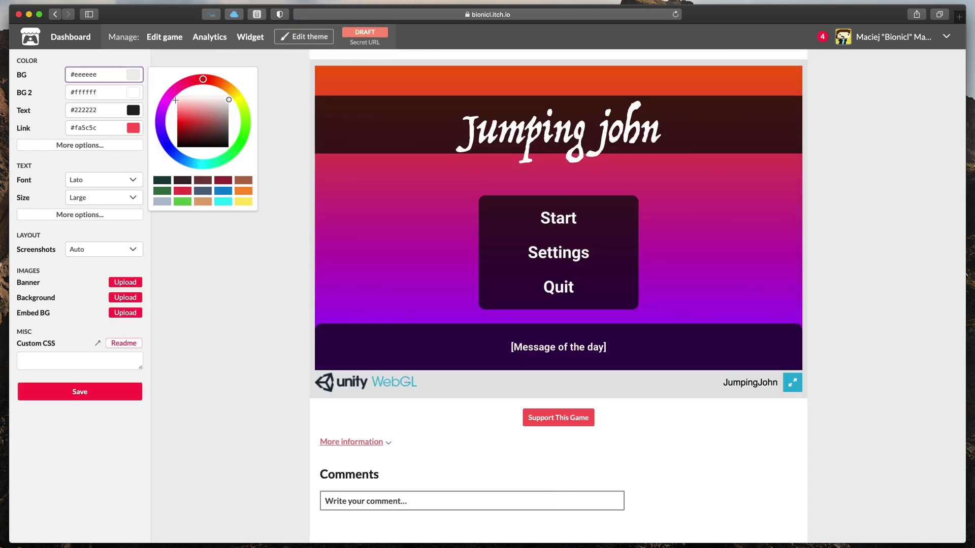
pyautogui.moveTo(185, 109); pyautogui.dragTo(188, 158)
pyautogui.click(130, 90)
pyautogui.click(169, 113)
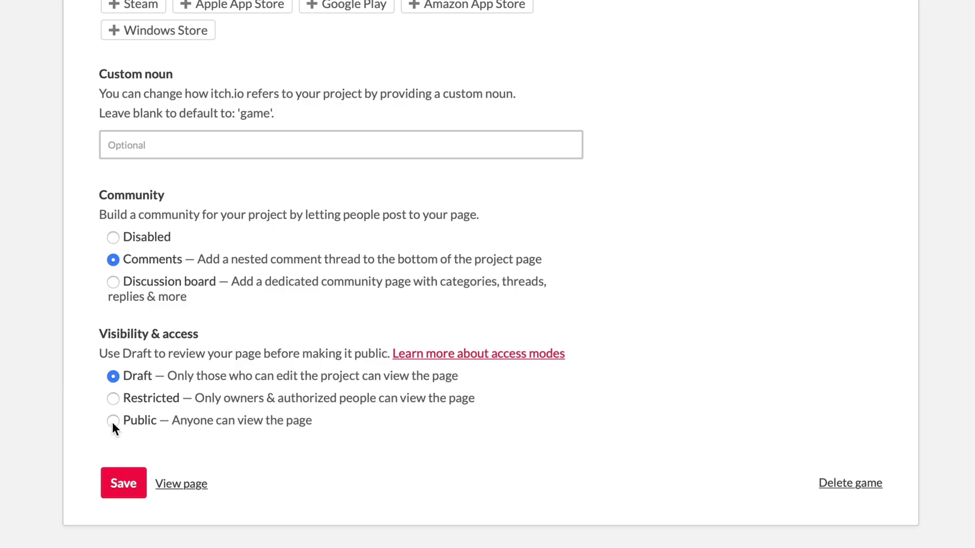
pyautogui.click(111, 421)
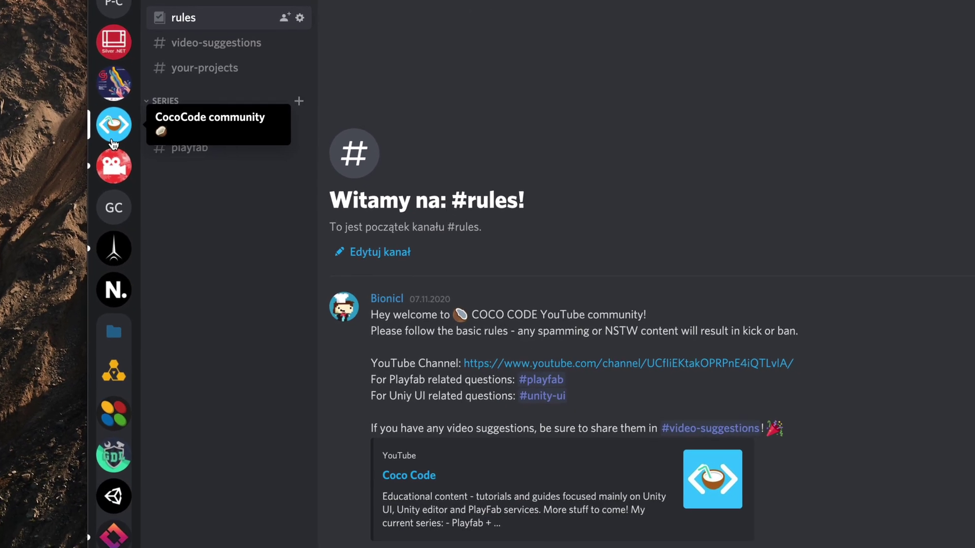
# Step: Open the #your-projects channel in the CocoCode community server
pyautogui.click(231, 76)
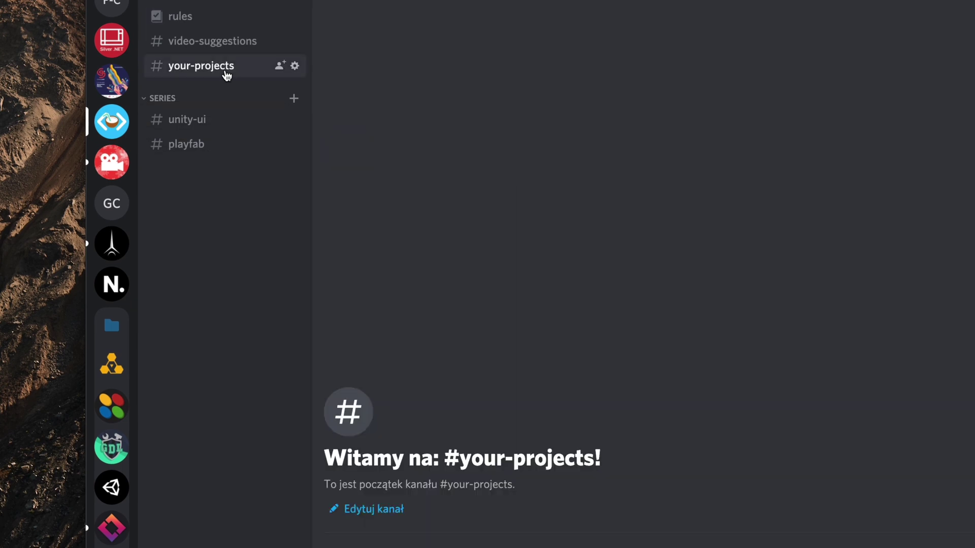